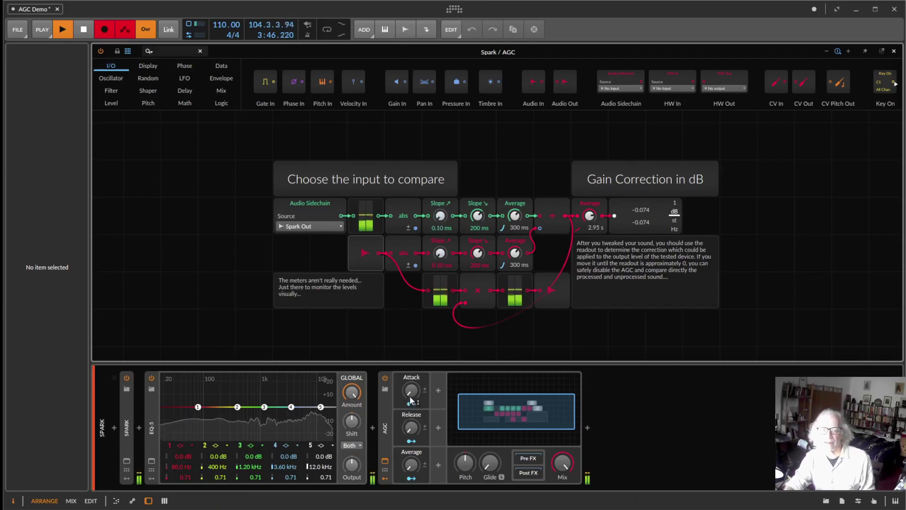
Step: Try the AGC's Attack at 31.0 % and return it to its minimum
left_click_drag(410, 392, 410, 390)
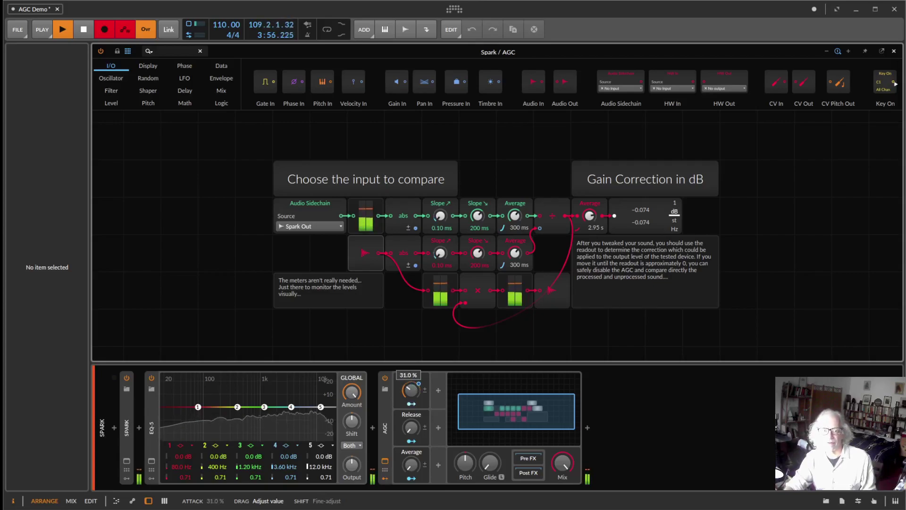
mouse_move(410, 390)
left_mouse_down()
mouse_move(410, 416)
mouse_move(410, 390)
left_mouse_up()
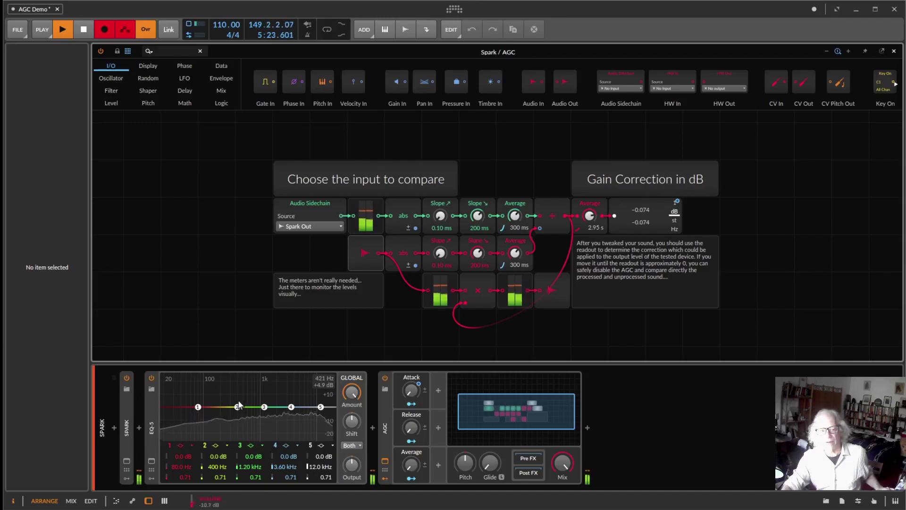
Step: Test the AGC by toggling EQ-5 off and on, raising its Output gain to about +10.9 dB, cutting it strongly and restoring it near 0 dB
left_click(151, 378)
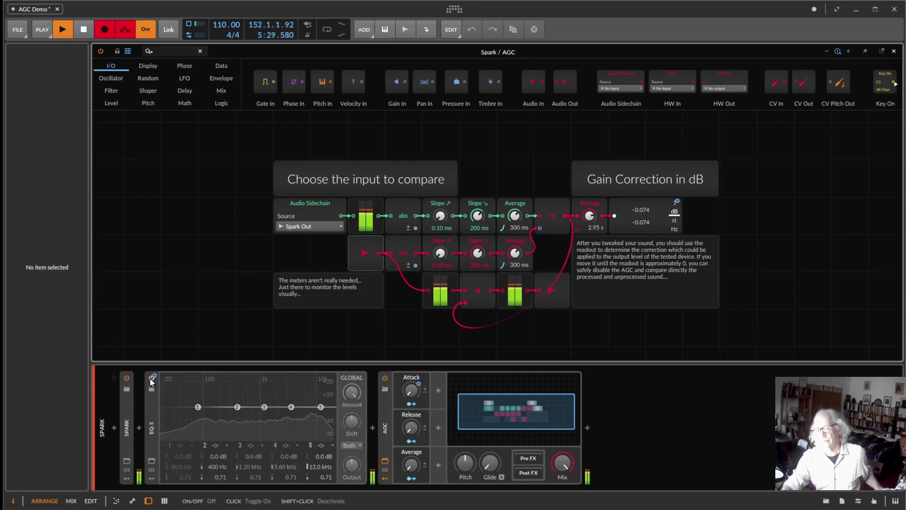
left_click(150, 378)
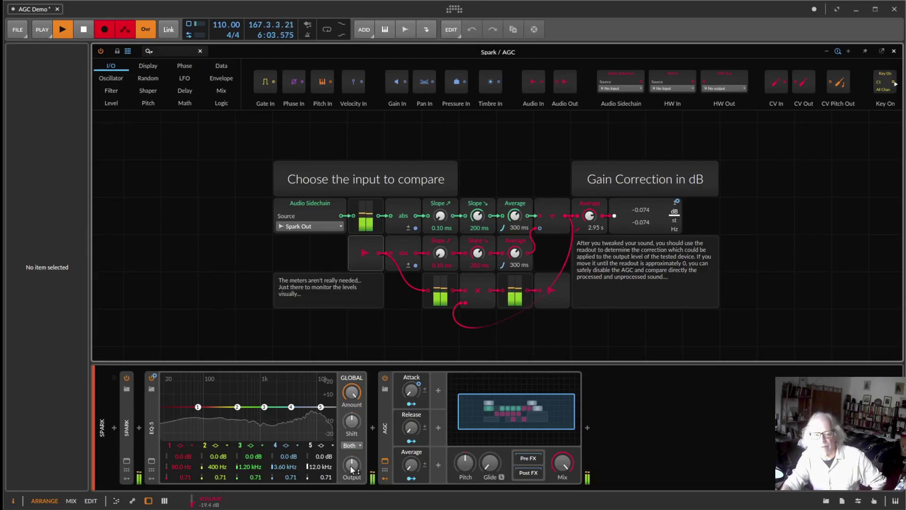
left_click_drag(350, 466, 350, 455)
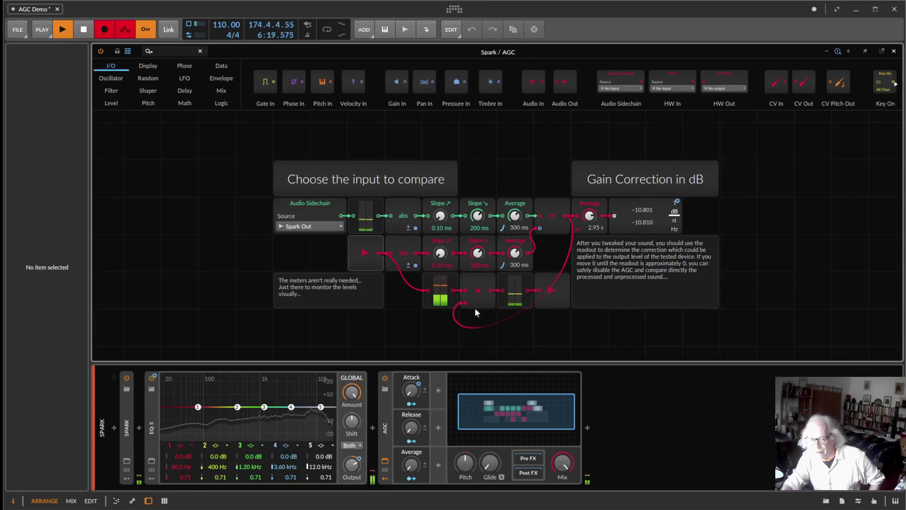
left_click_drag(362, 465, 362, 465)
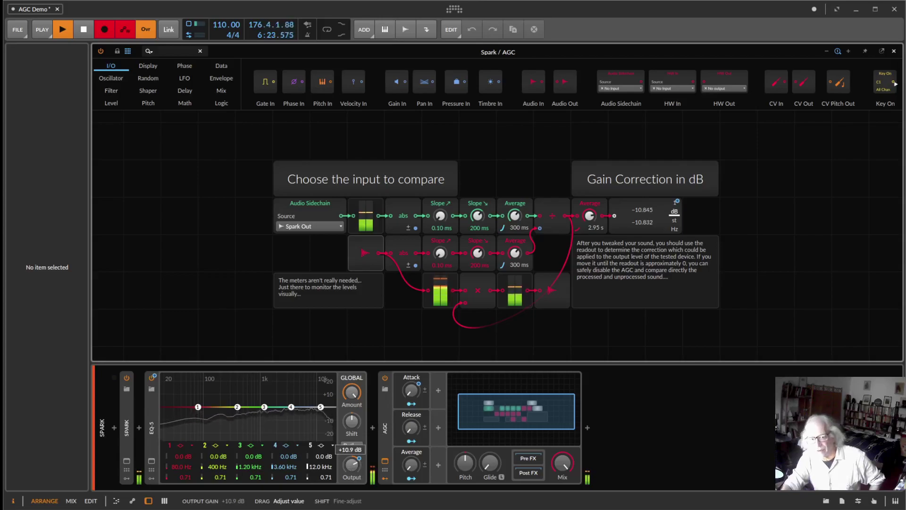
left_click_drag(351, 464, 351, 472)
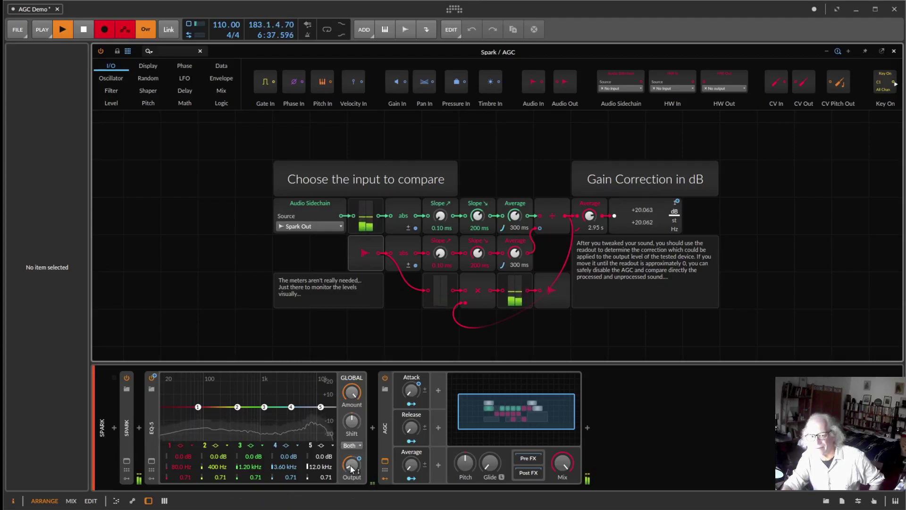
left_click_drag(350, 466, 350, 460)
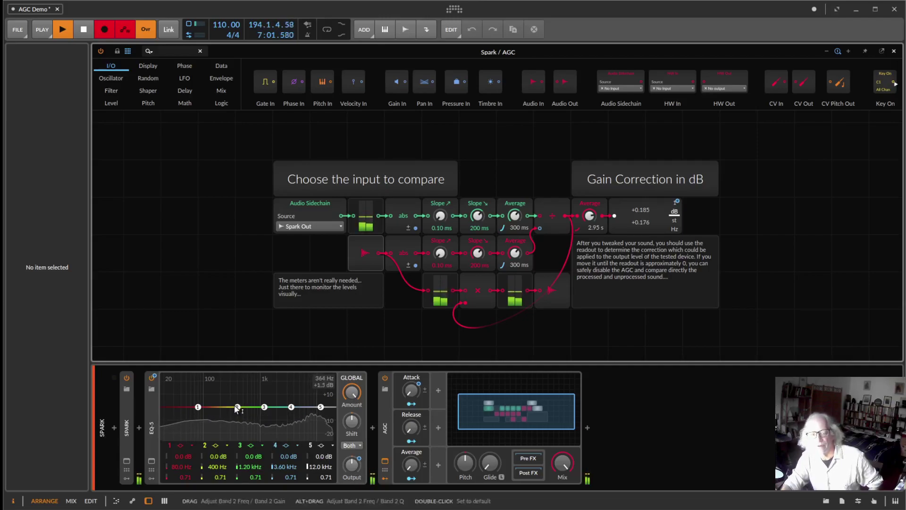
Step: Shape EQ-5 with band 2 at 113 Hz +12.3 dB, band 3 at 852 Hz −5.4 dB and band 4 at 3.83 kHz +14.8 dB, comparing it with bypass
left_click_drag(238, 407, 206, 391)
left_click_drag(261, 407, 292, 388)
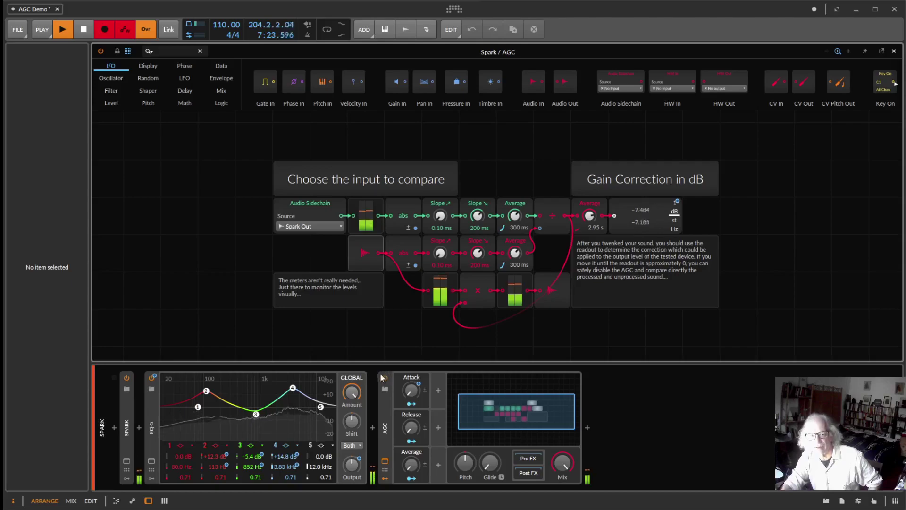
left_click(150, 376)
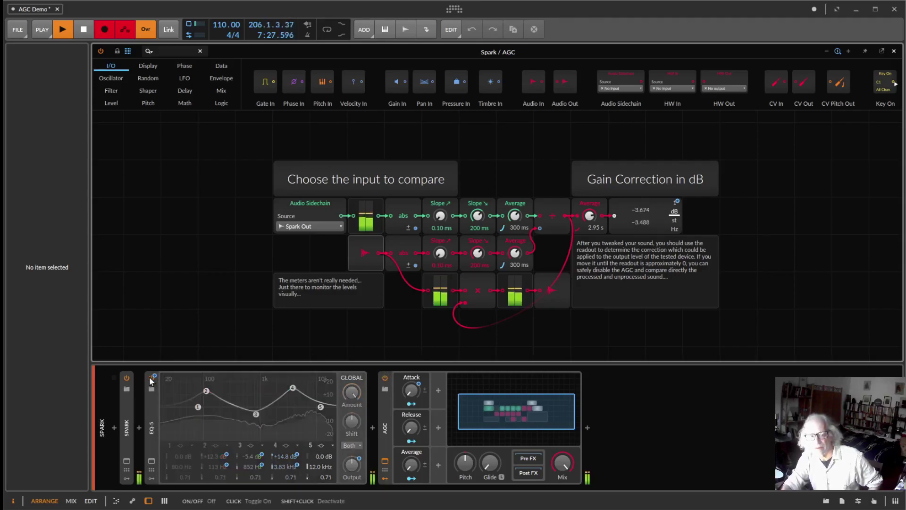
left_click(150, 377)
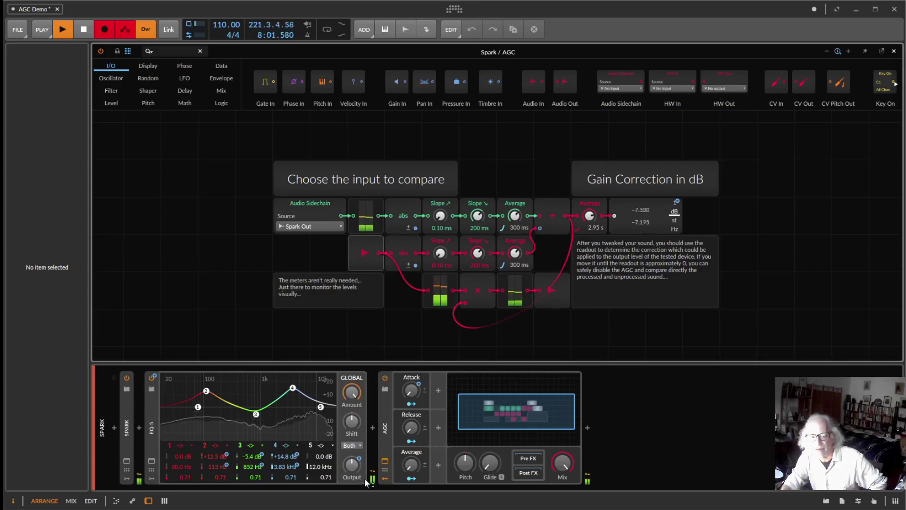
Step: Lower EQ-5's Output gain to about −7.7 dB to bring the gain correction near zero, and toggle the AGC to compare levels, leaving it off
left_click_drag(348, 465, 348, 468)
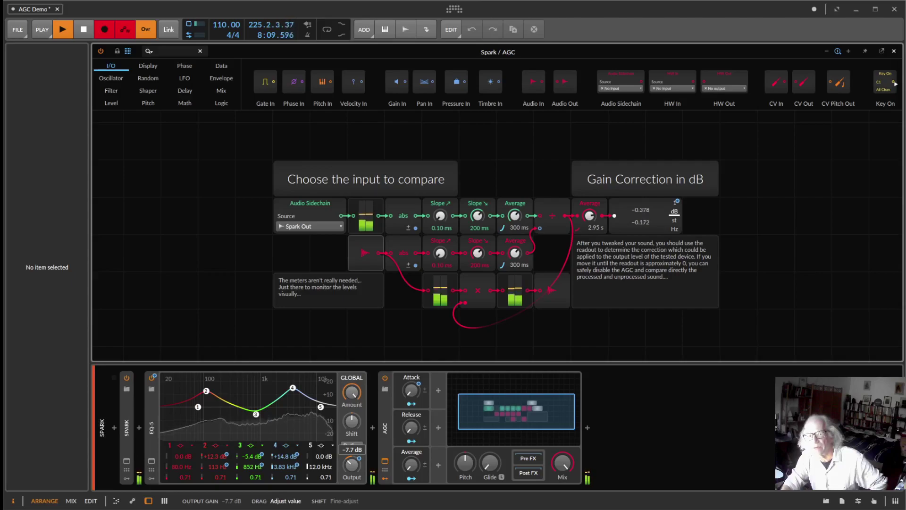
left_click_drag(351, 465, 352, 465)
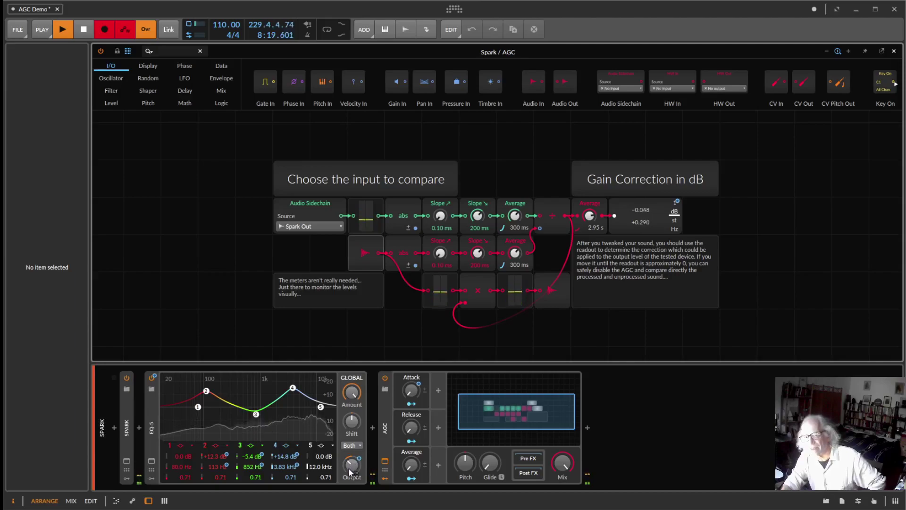
left_click(384, 378)
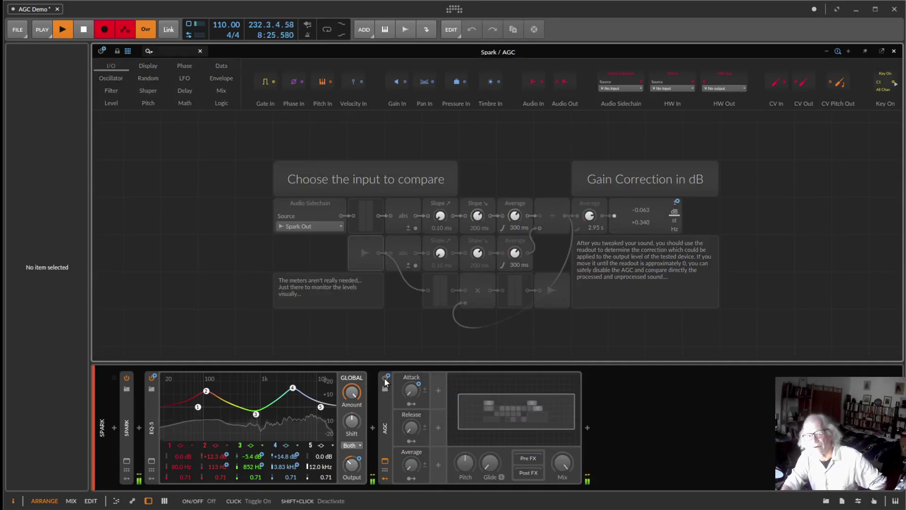
left_click(384, 378)
left_click(384, 377)
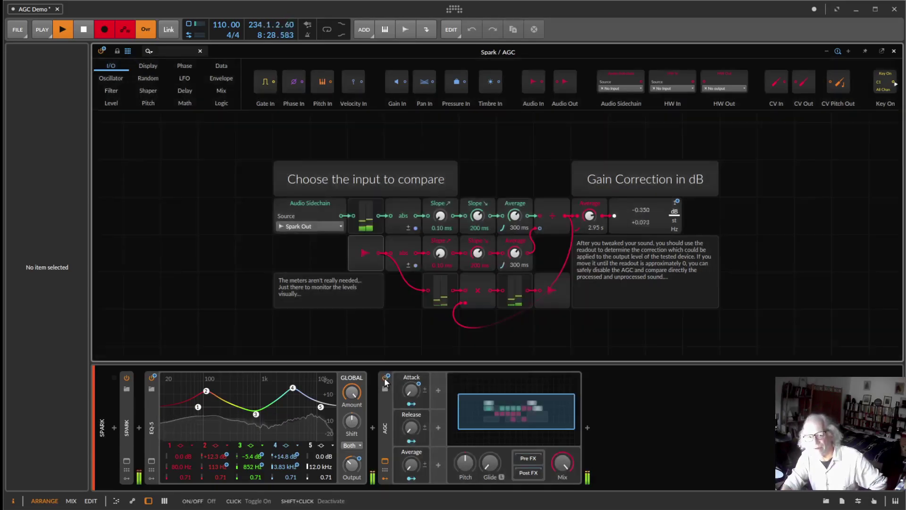
left_click(384, 377)
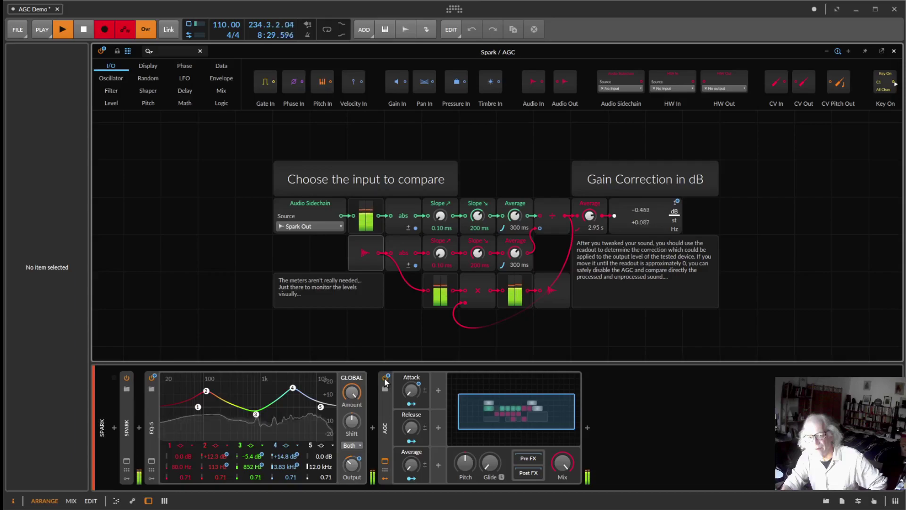
left_click(384, 378)
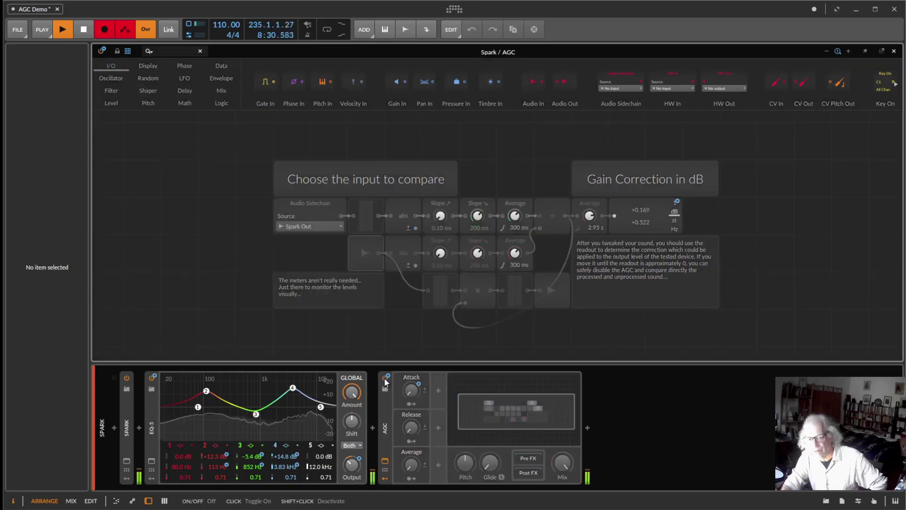
Step: Compare the bypassed and active EQ-5 sound repeatedly with the AGC off, leaving EQ-5 on
left_click(151, 376)
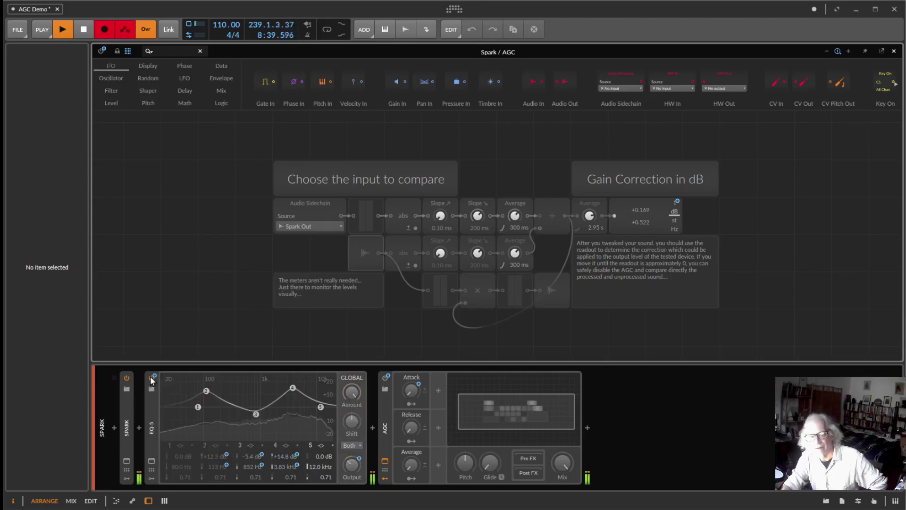
left_click(150, 377)
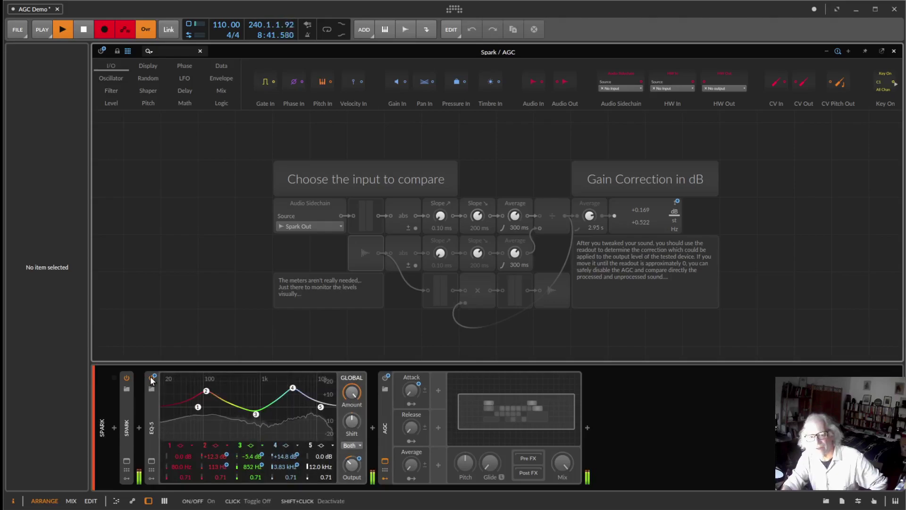
left_click(150, 376)
left_click(151, 377)
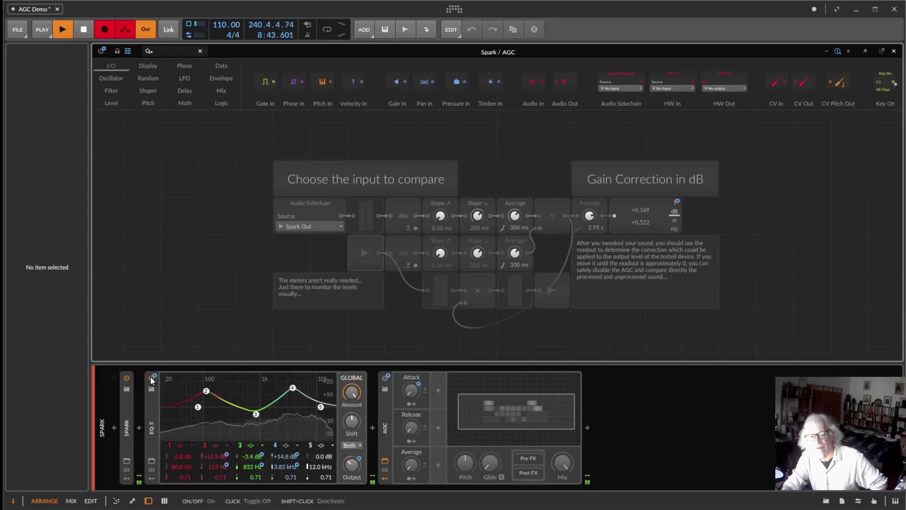
left_click(150, 377)
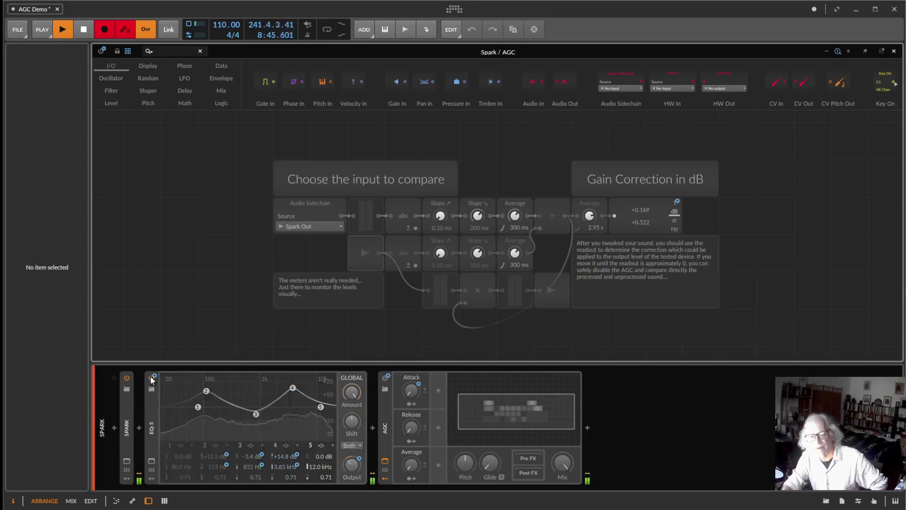
left_click(151, 377)
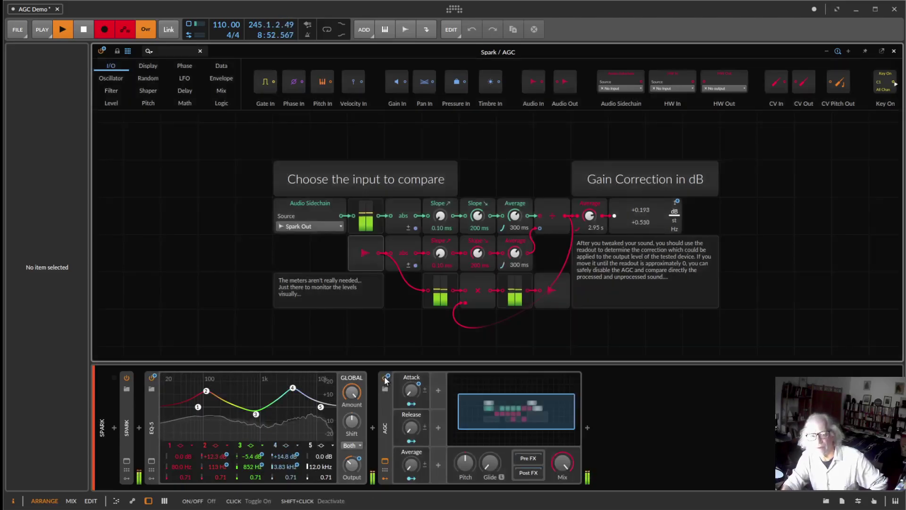
Step: Re-enable the AGC and reshape EQ-5 with band 4 at 2.71 kHz +5.4 dB and band 2 at 277 Hz +14.8 dB
left_click(385, 380)
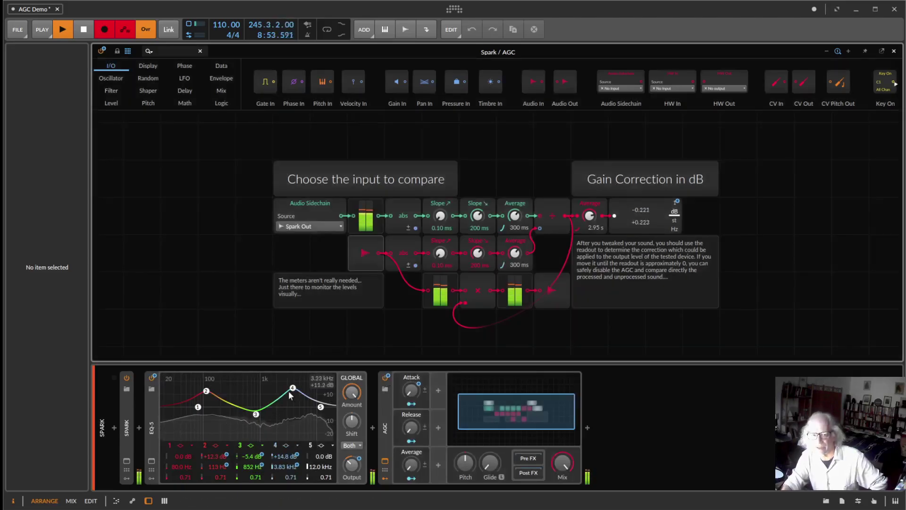
left_click_drag(292, 388, 284, 399)
left_click_drag(206, 391, 228, 387)
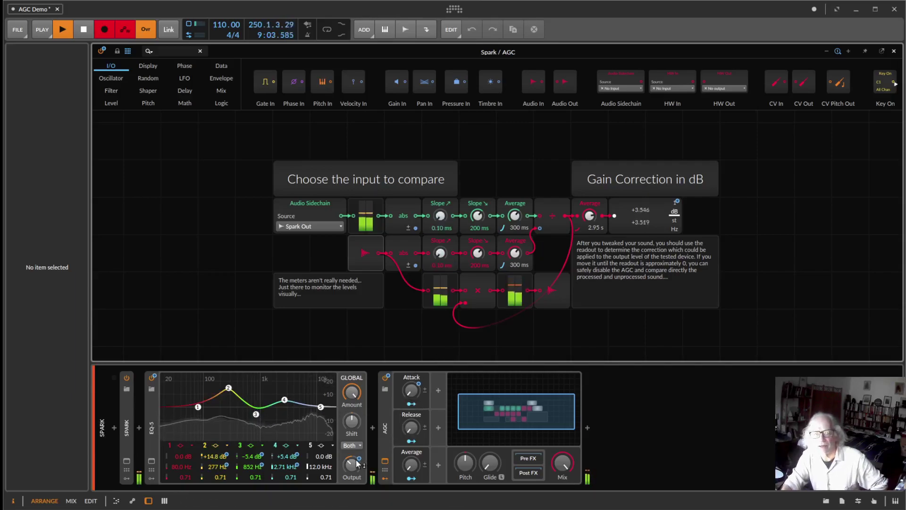
Step: Fine-tune EQ-5's Output gain to about −4.4 dB so the averaged gain correction readout approaches zero
left_click_drag(351, 467, 350, 466)
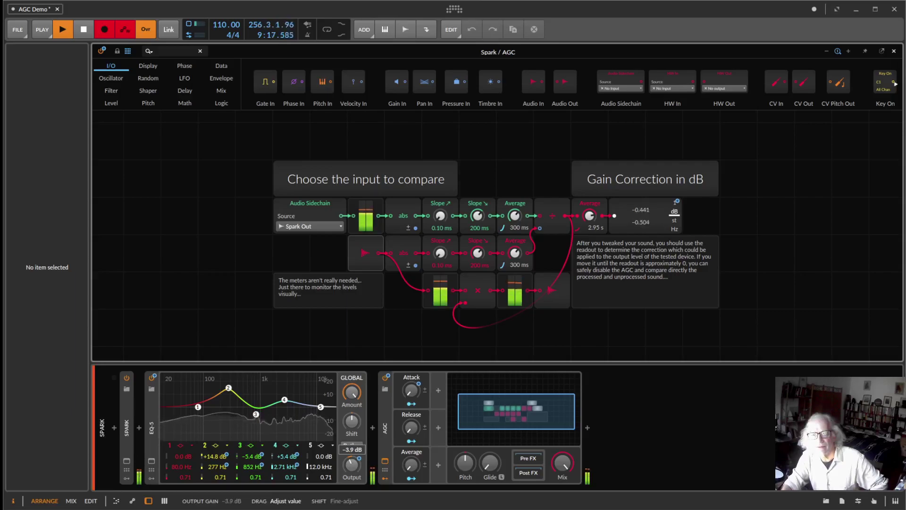
left_click_drag(351, 467, 351, 467)
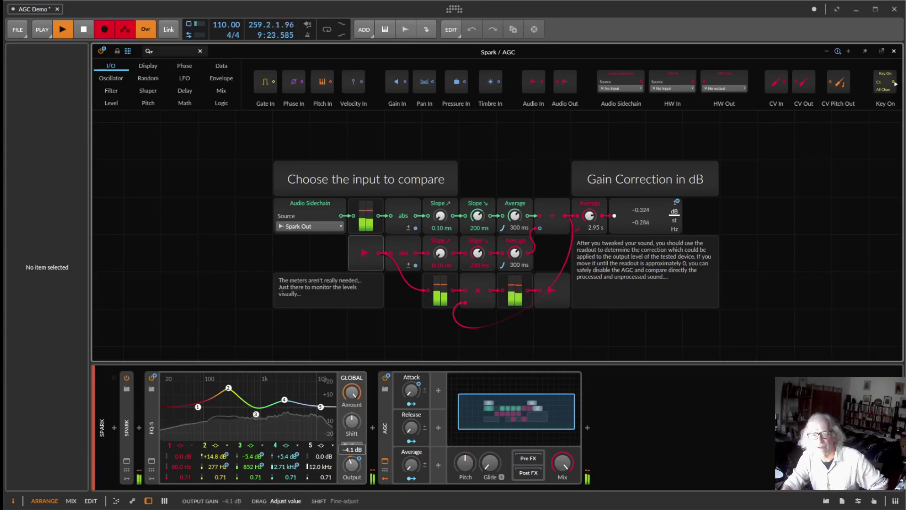
left_click_drag(351, 467, 351, 467)
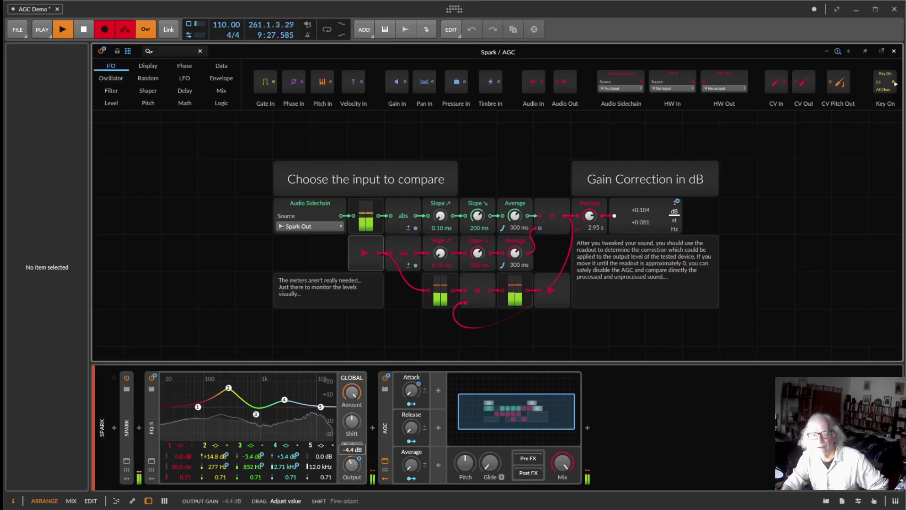
left_click_drag(350, 467, 351, 469)
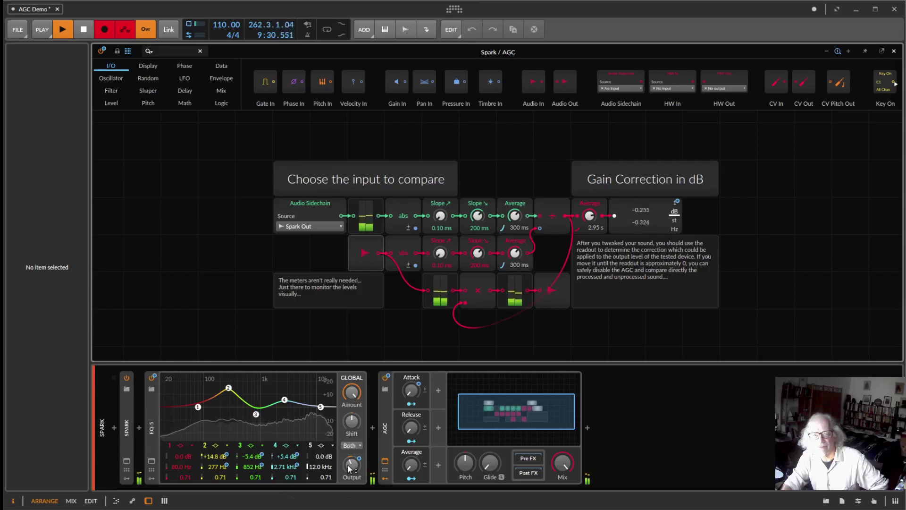
Step: Disable the AGC and compare the sound with EQ-5 bypassed and active, leaving EQ-5 on
left_click(385, 377)
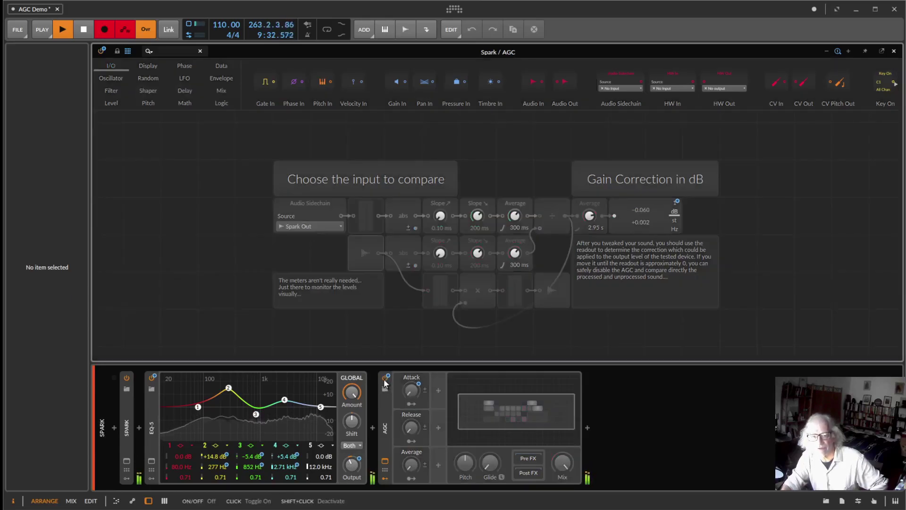
left_click(151, 377)
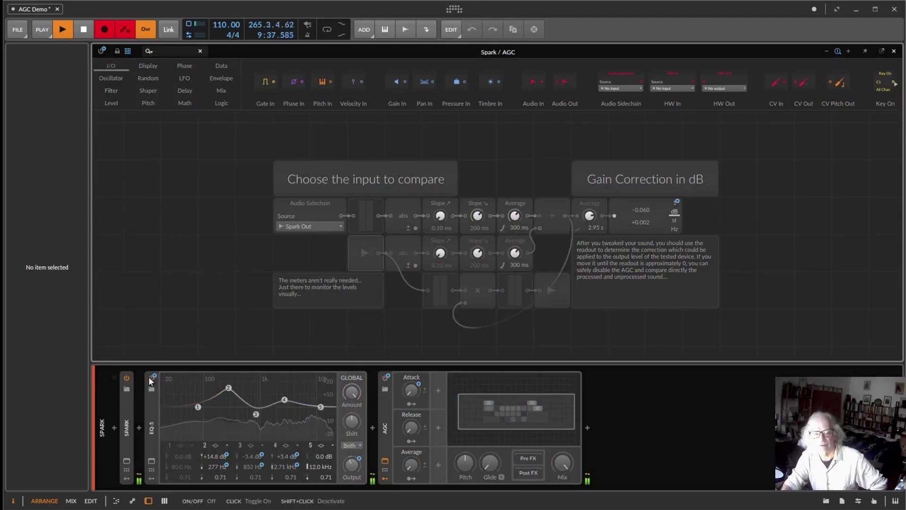
left_click(150, 377)
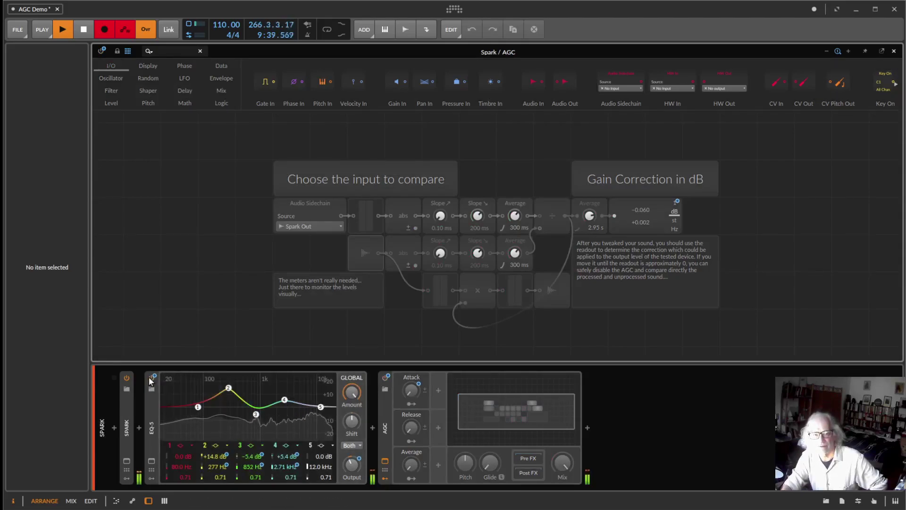
left_click(151, 377)
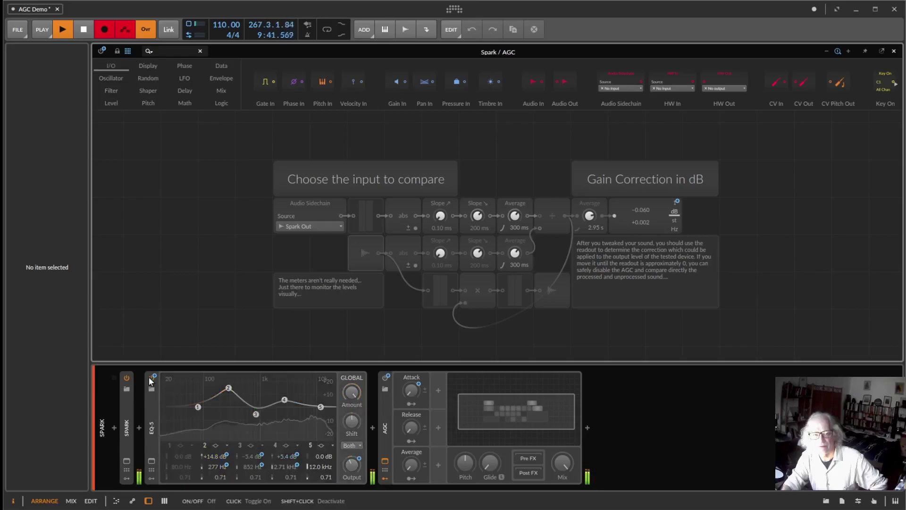
left_click(151, 378)
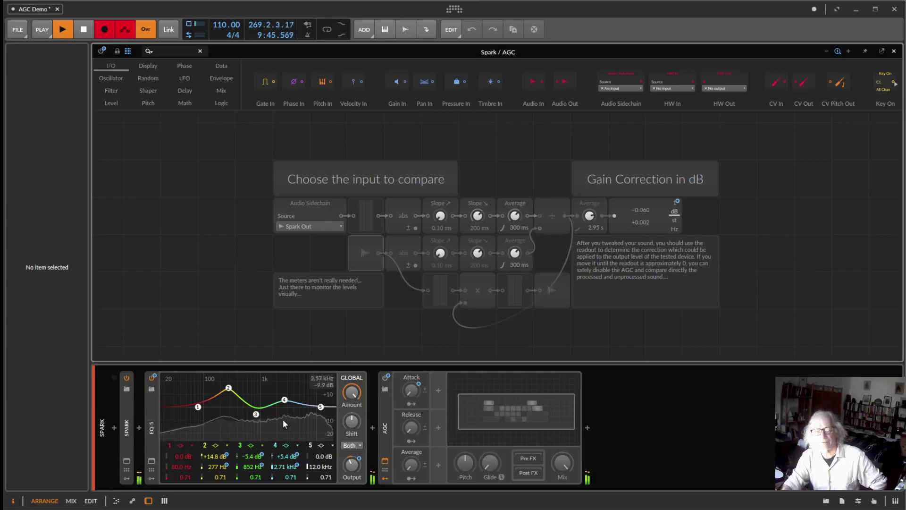
Step: Select the AGC device in the Spark track's chain to show its properties
left_click(384, 415)
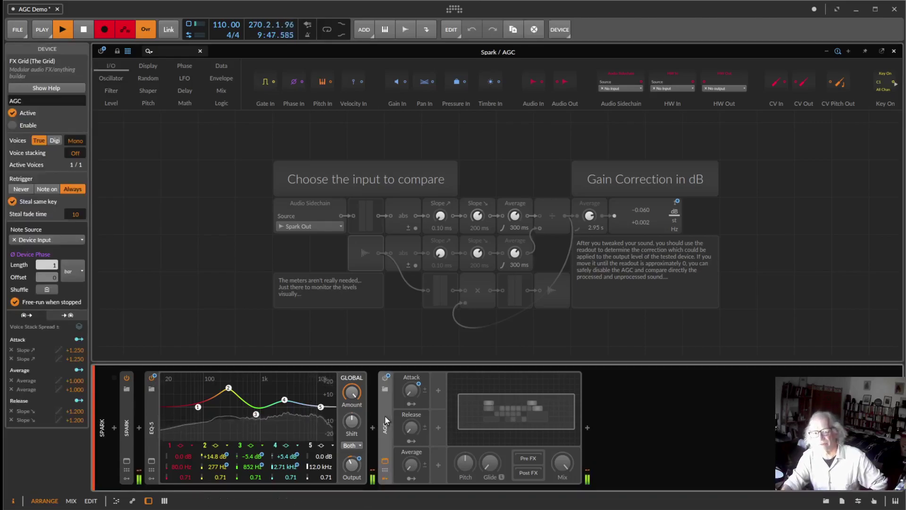